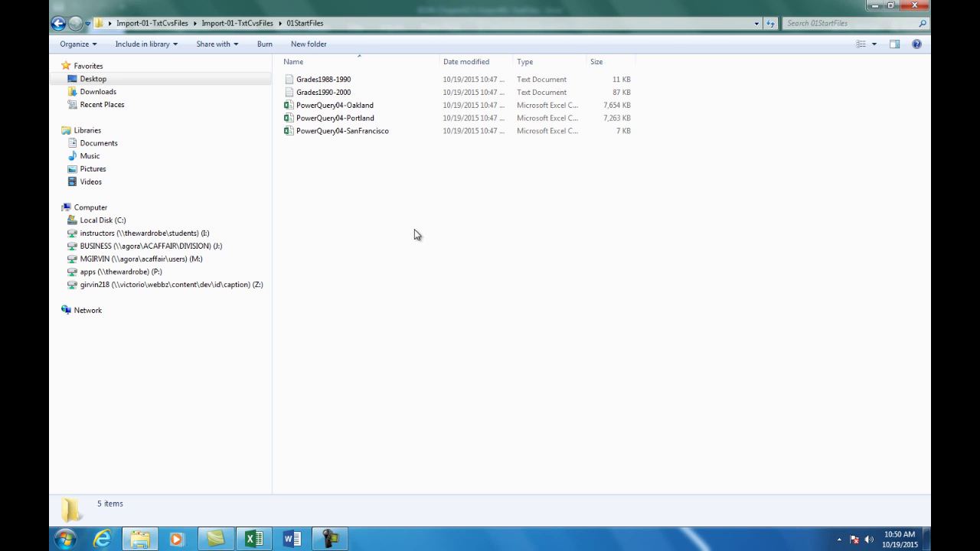
After viewing the 01StartFiles folder, switch to the BI348-Chapter02.5-Import01-TextFiles workbook in Excel
key(alt+Tab)
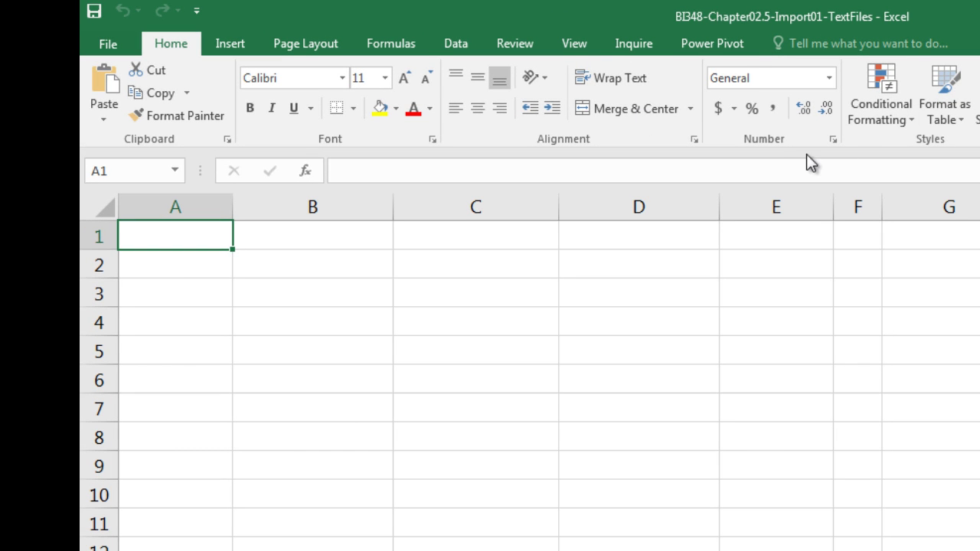
Start a Power Query import using Data > New Query > From File > From Folder
click(456, 46)
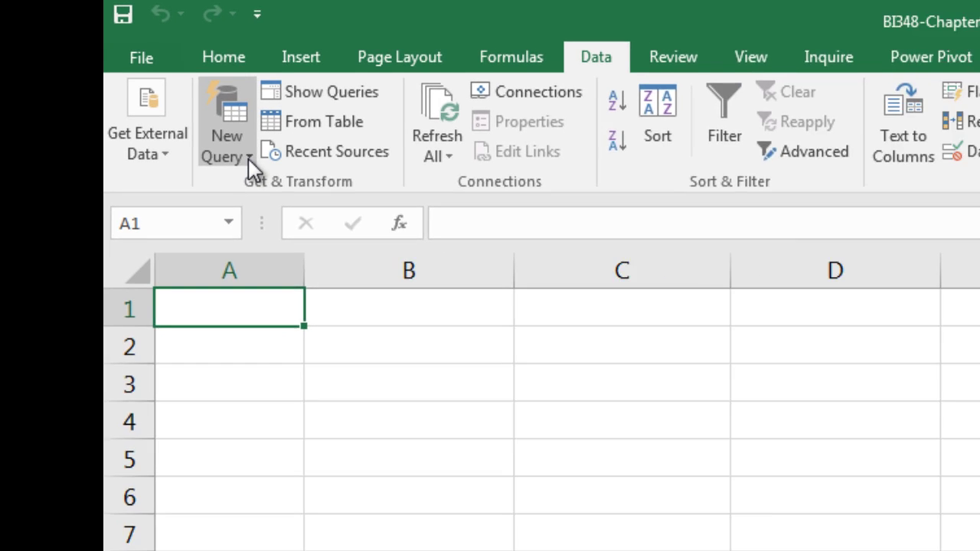
click(376, 239)
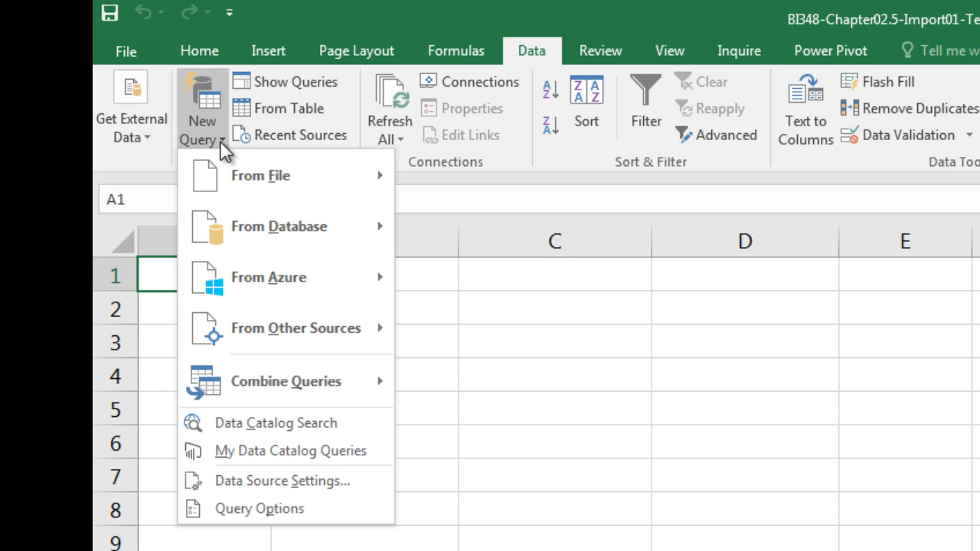
mouse_move(260, 177)
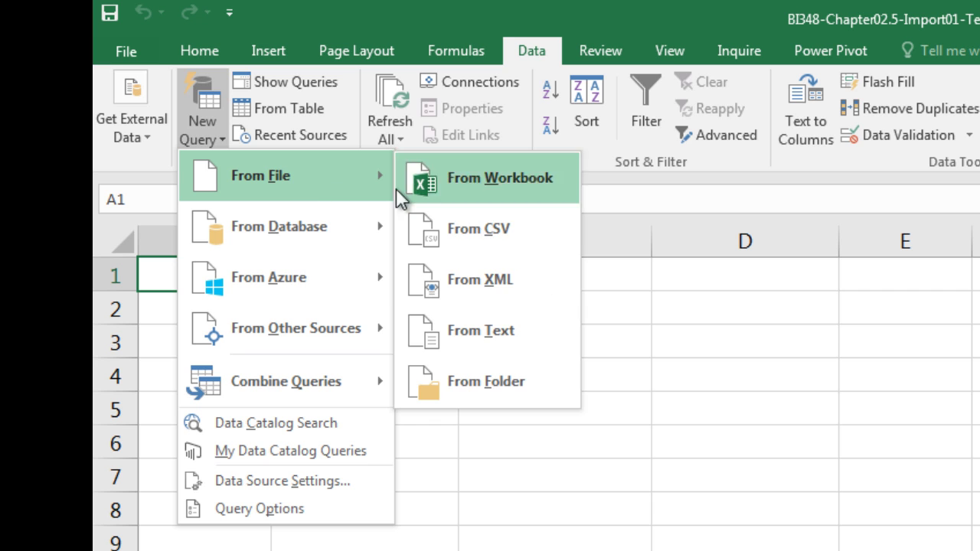
click(495, 389)
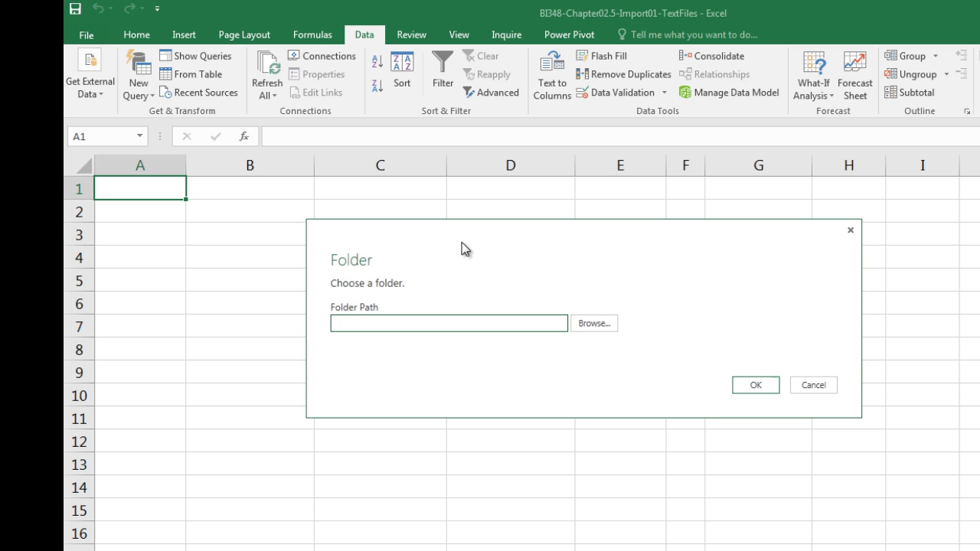
Point the folder query at Import-01-TxtCvsFiles\01StartFiles and load its five files into the Query Editor
click(593, 326)
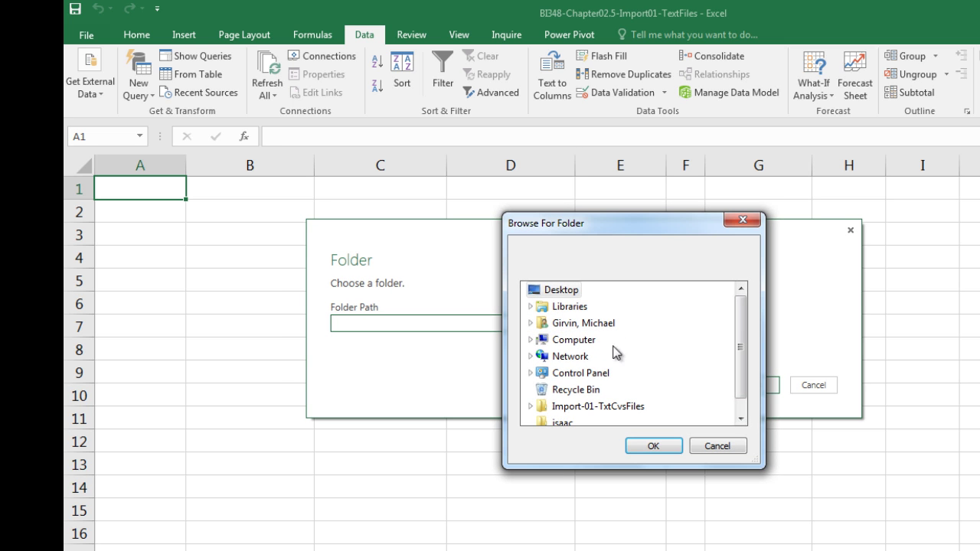
drag(741, 337, 741, 351)
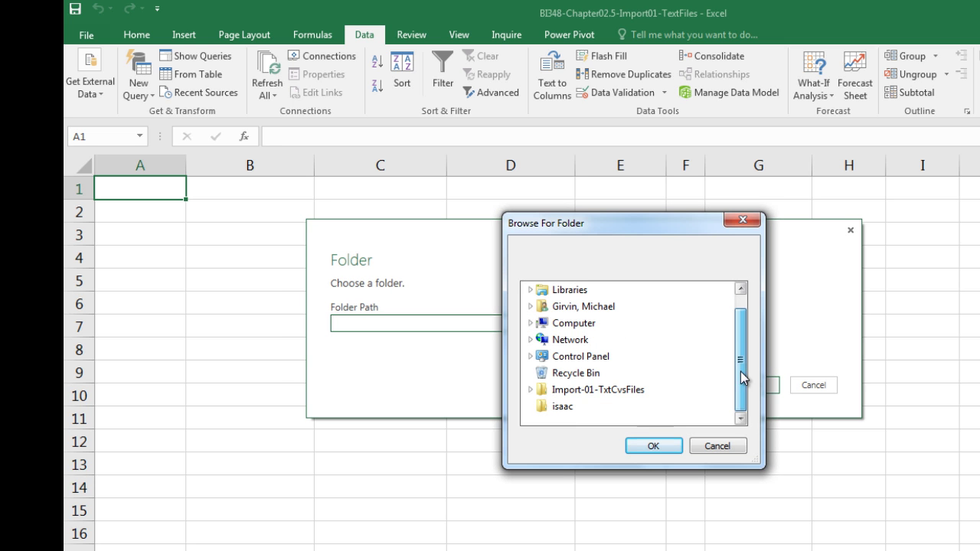
click(528, 393)
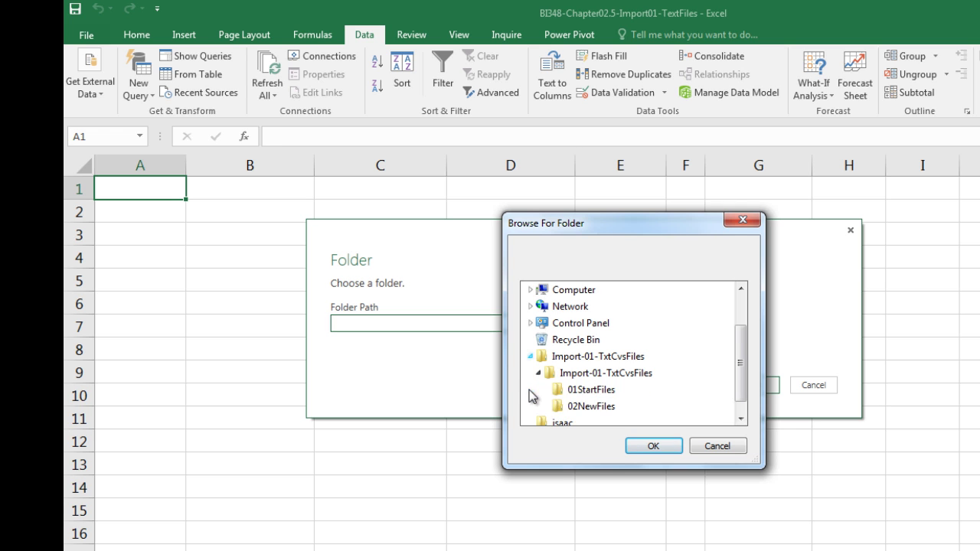
click(586, 392)
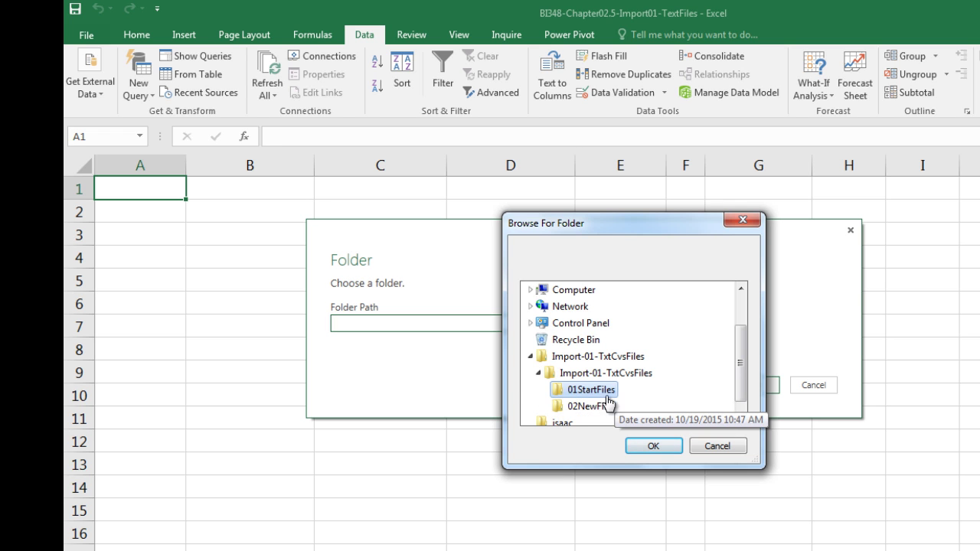
click(646, 450)
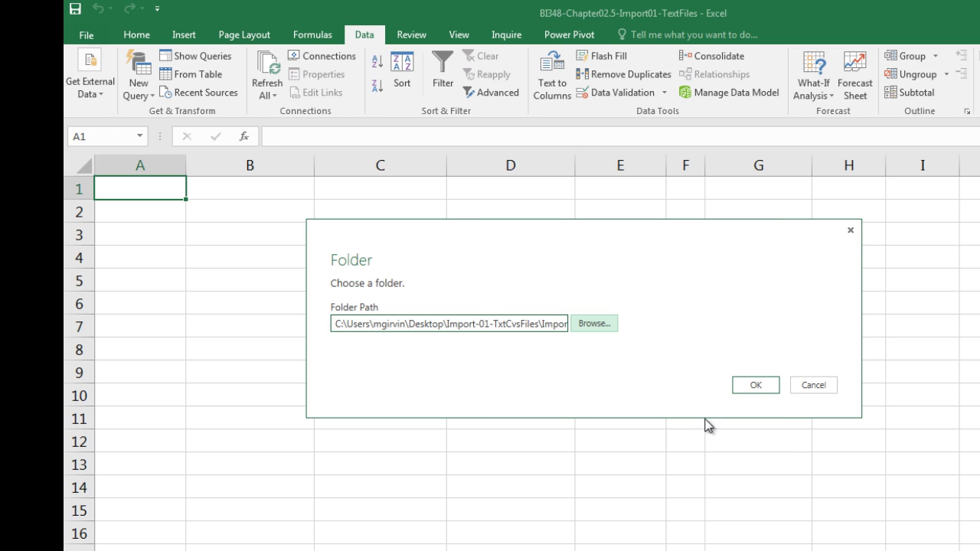
click(768, 389)
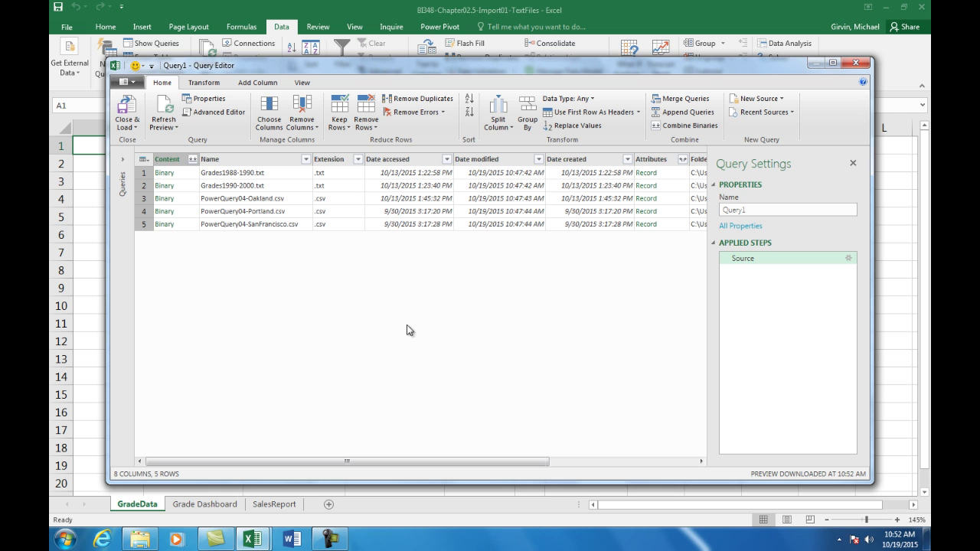
Change the query name from Query1 to 'ImportGradeDataFromTextFiles' in Query Settings
click(766, 210)
drag(765, 210, 728, 209)
text(ImportGradeDataFromTextFiles)
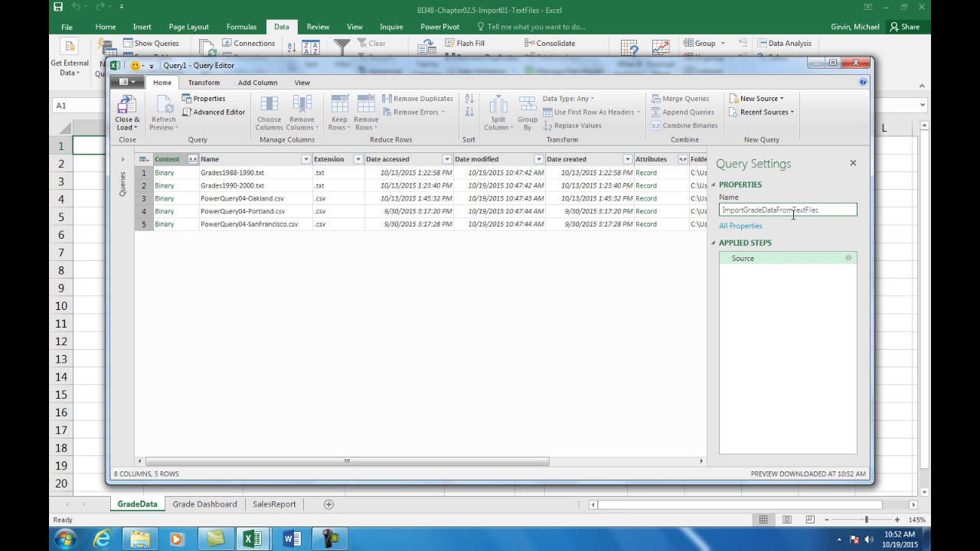
key(Return)
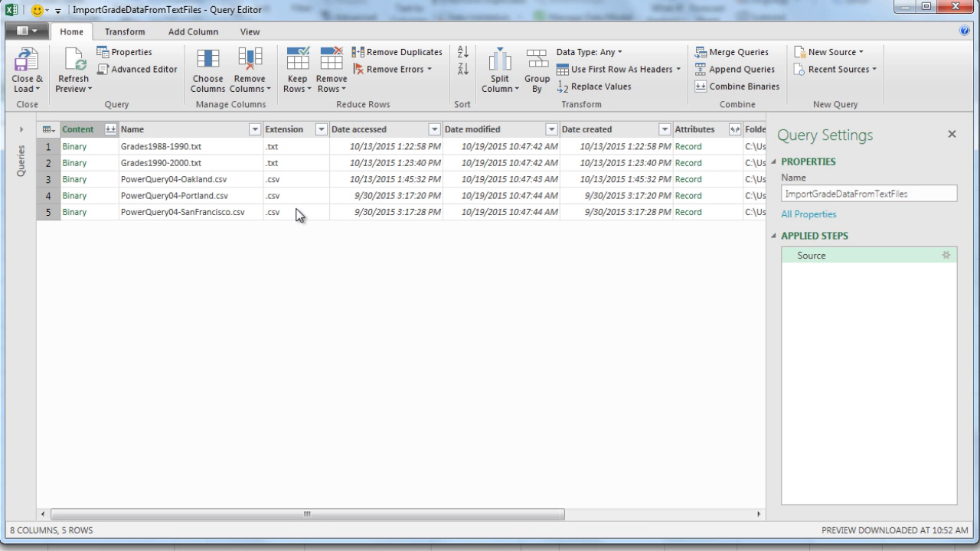
Filter the Extension column to drop .csv, keeping Grades1988-1990.txt and Grades1990-2000.txt
click(321, 129)
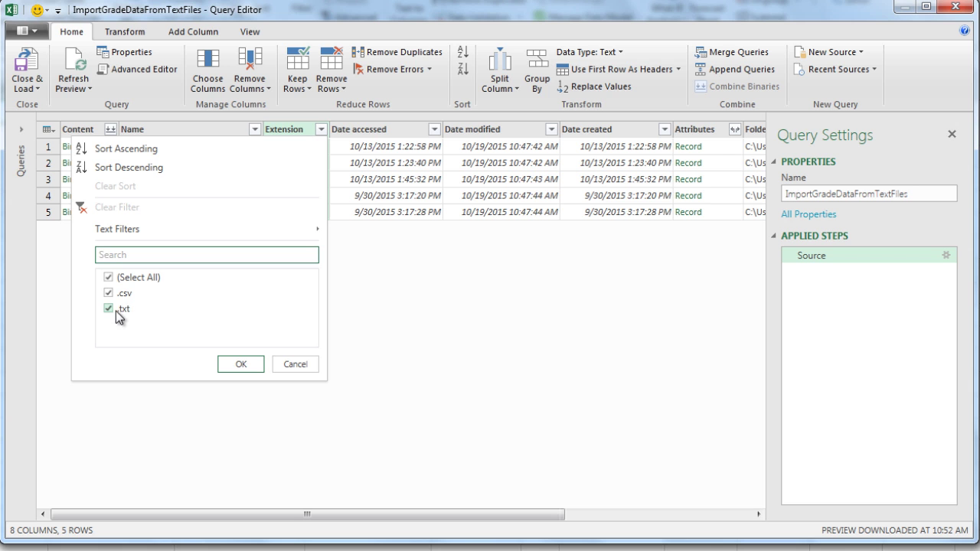
click(108, 293)
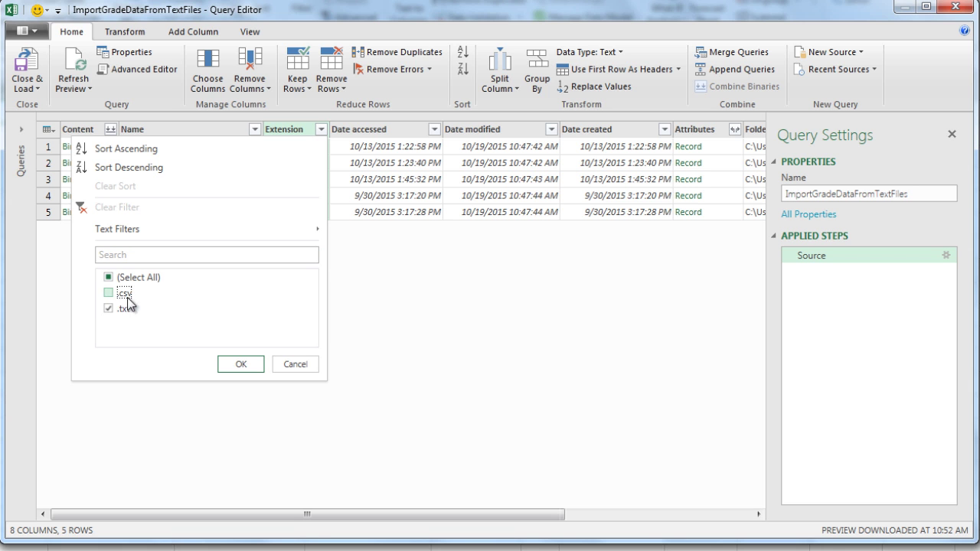
click(262, 364)
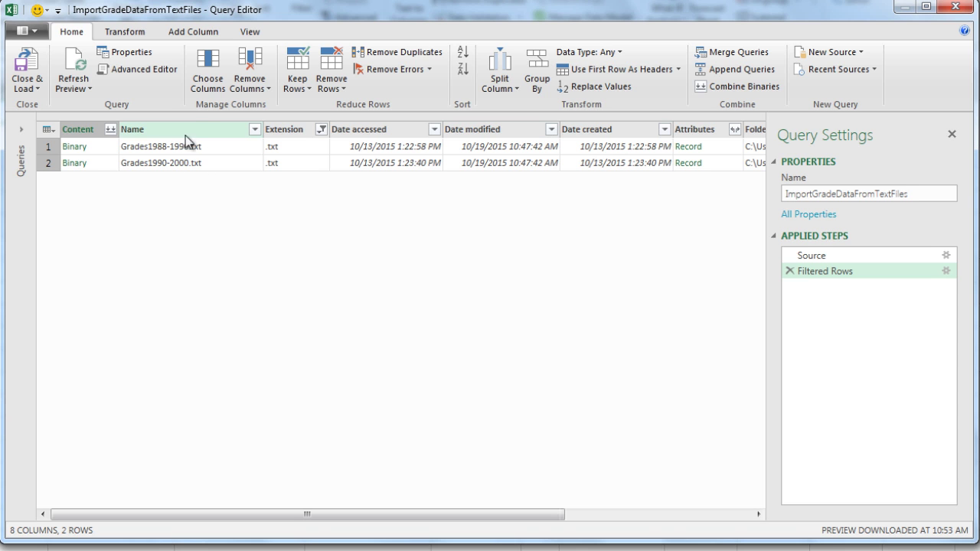
Keep only the Content column, combine the two .txt binaries, and inspect the Imported CSV step
right_click(81, 130)
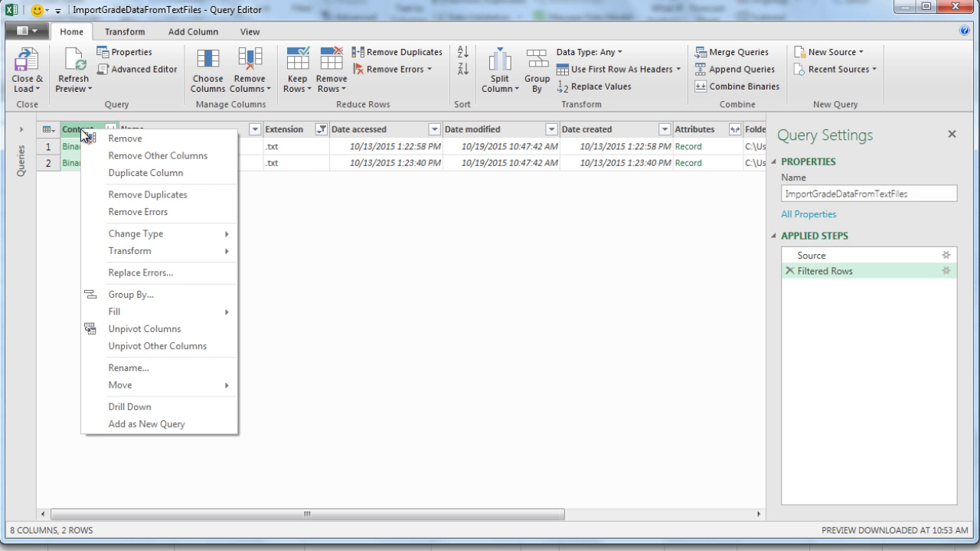
click(115, 156)
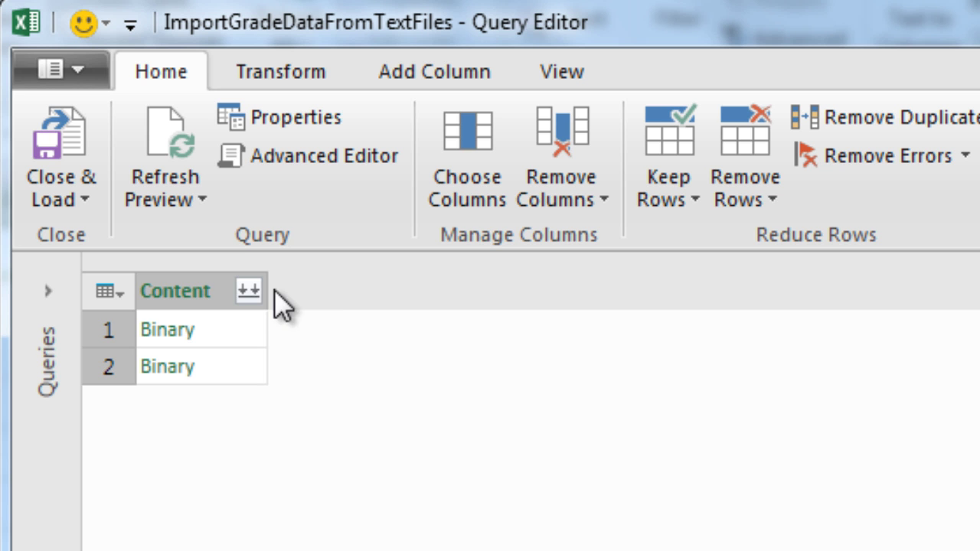
click(250, 290)
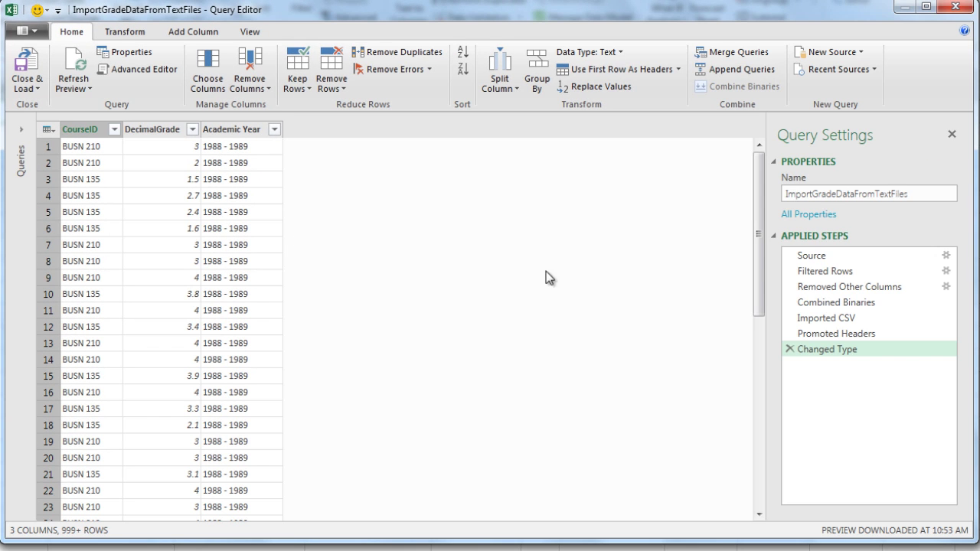
click(827, 320)
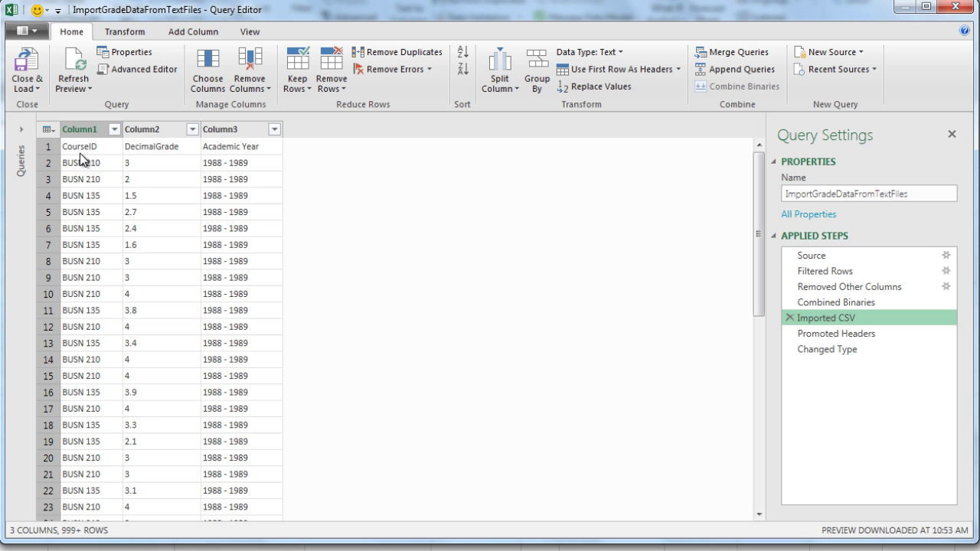
At the Changed Type step, confirm Academic Year is text and DecimalGrade decimal, then view CourseID values
click(840, 333)
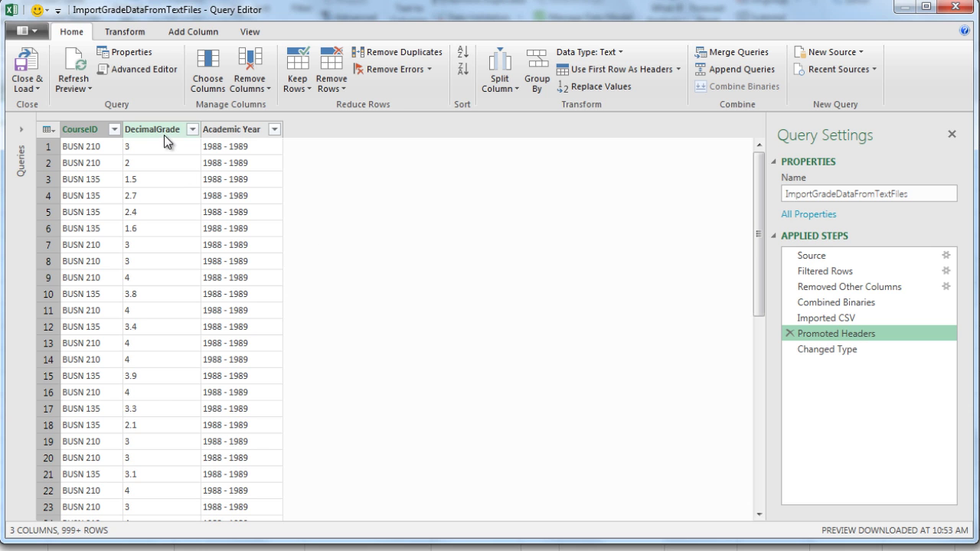
click(823, 349)
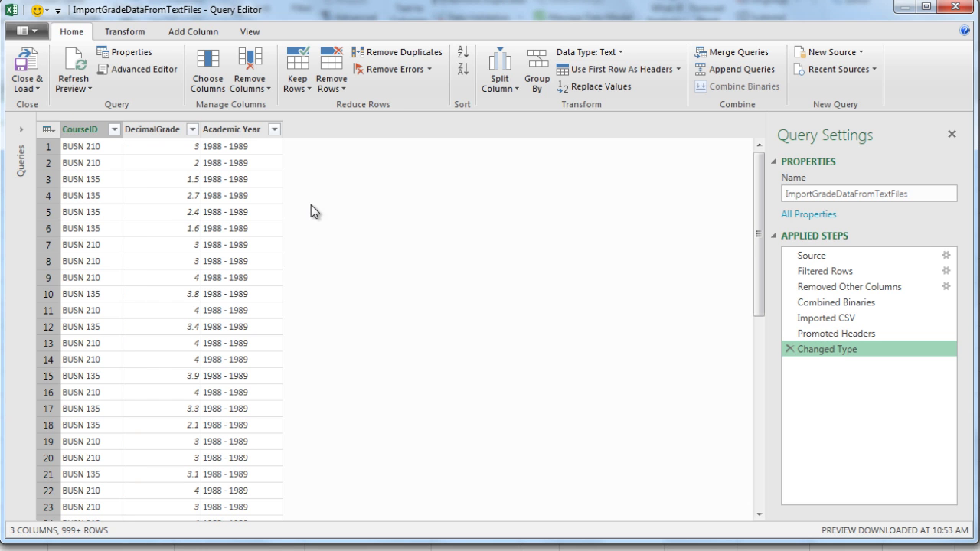
click(242, 134)
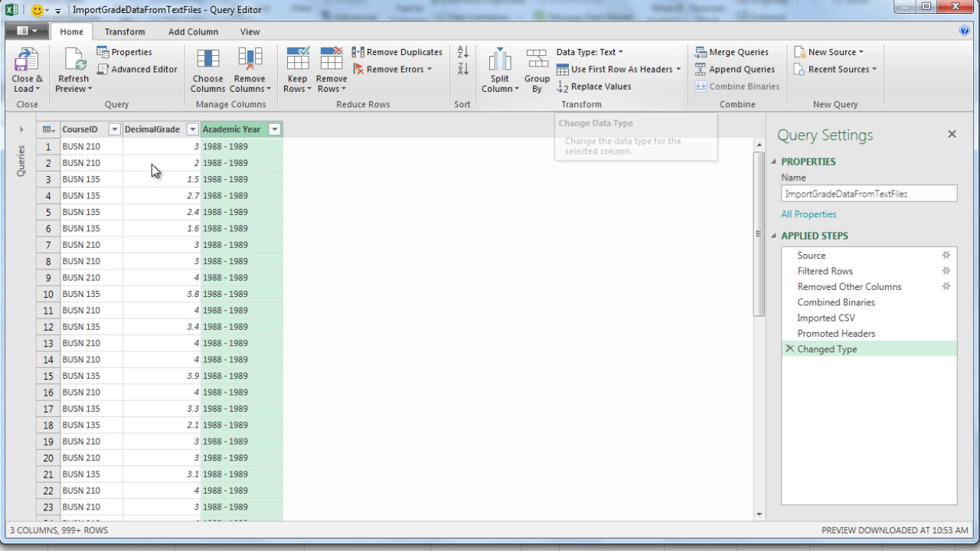
click(163, 128)
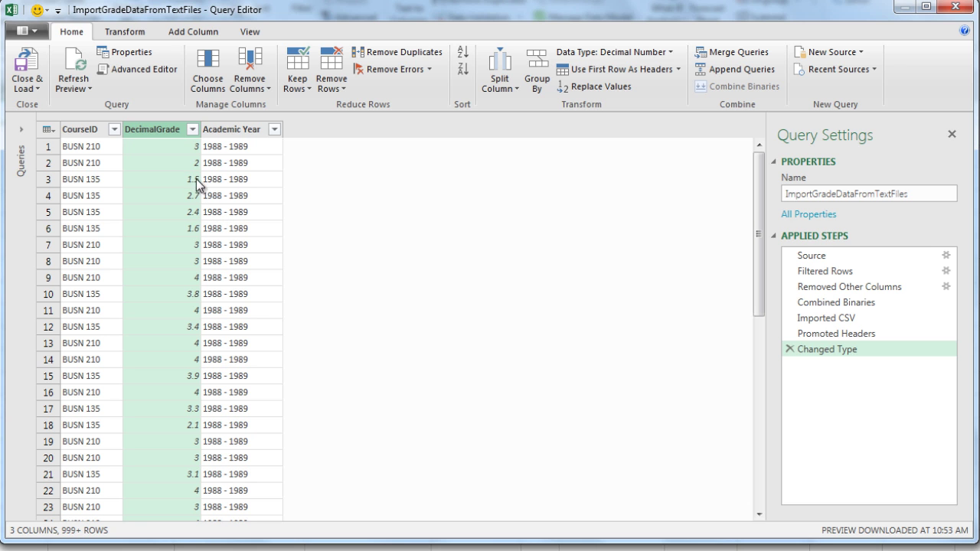
click(115, 132)
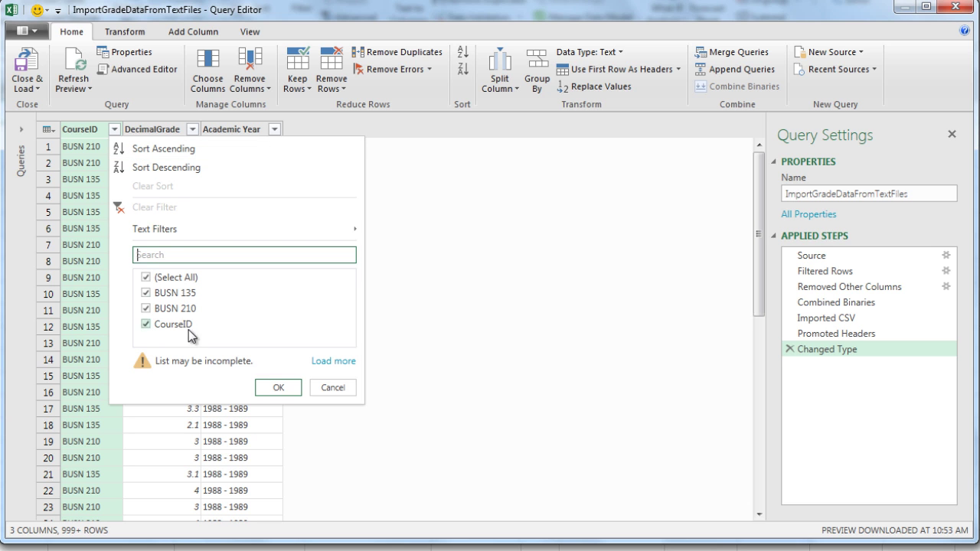
Exclude the stray 'CourseID' entries from the CourseID filter, leaving only BUSN 135 and BUSN 210
click(322, 363)
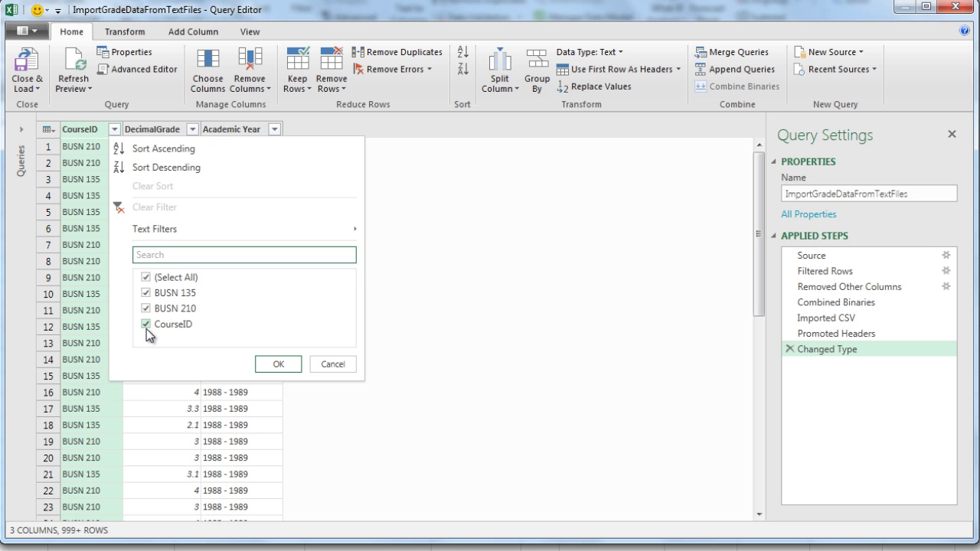
click(146, 327)
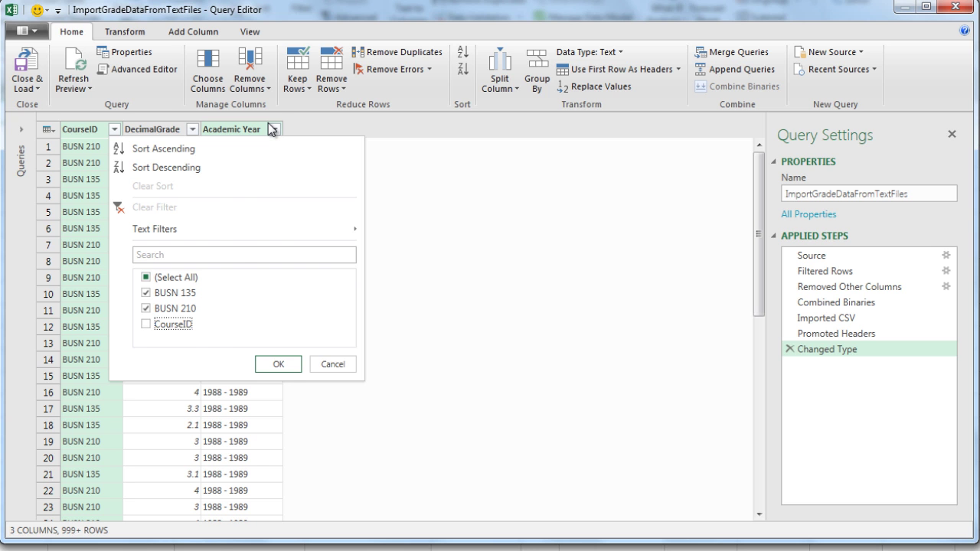
click(282, 365)
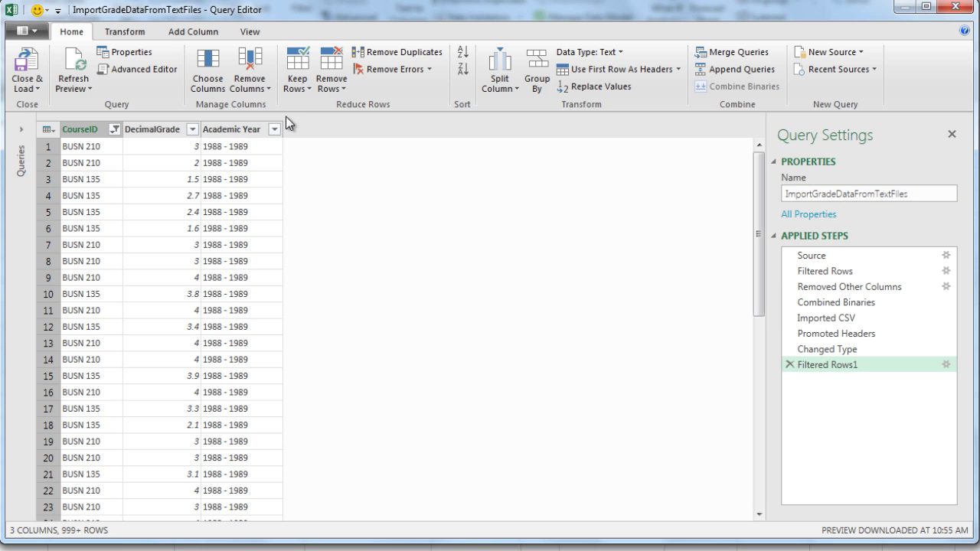
Close & Load the query as a table to the existing GradeData sheet at $A$1
click(38, 88)
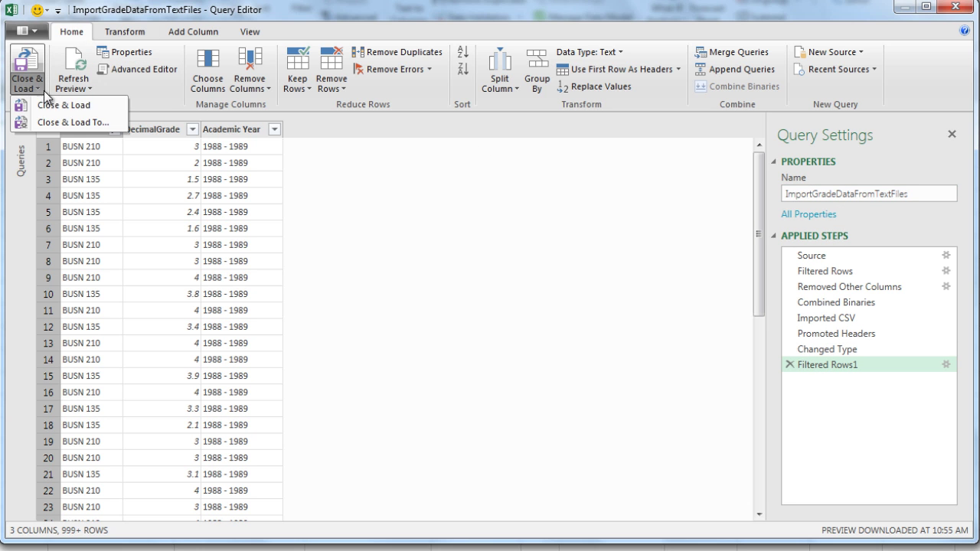
click(70, 121)
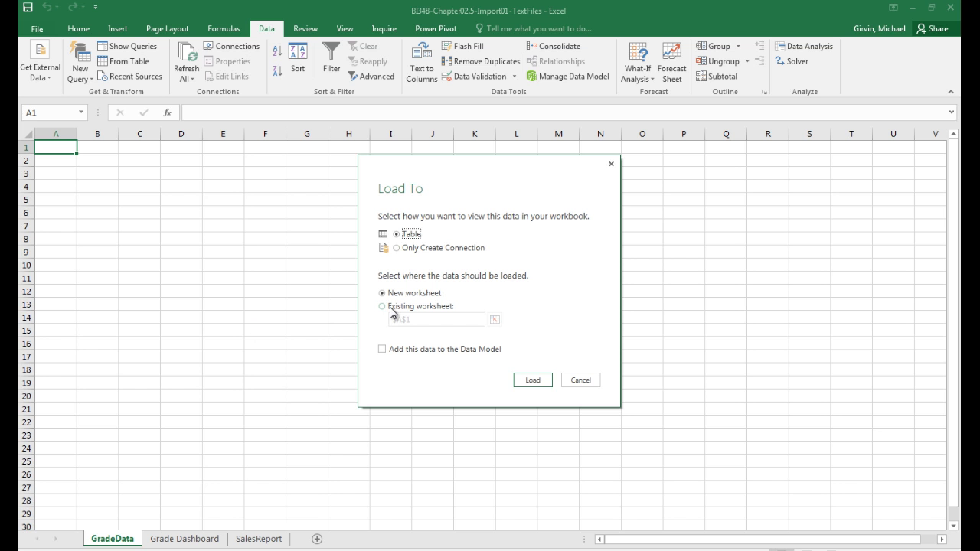
click(383, 308)
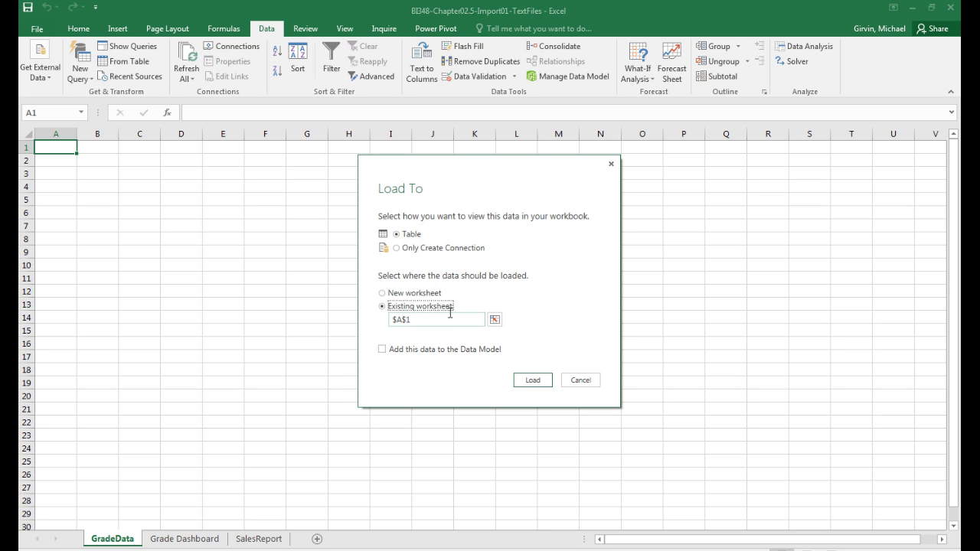
click(528, 382)
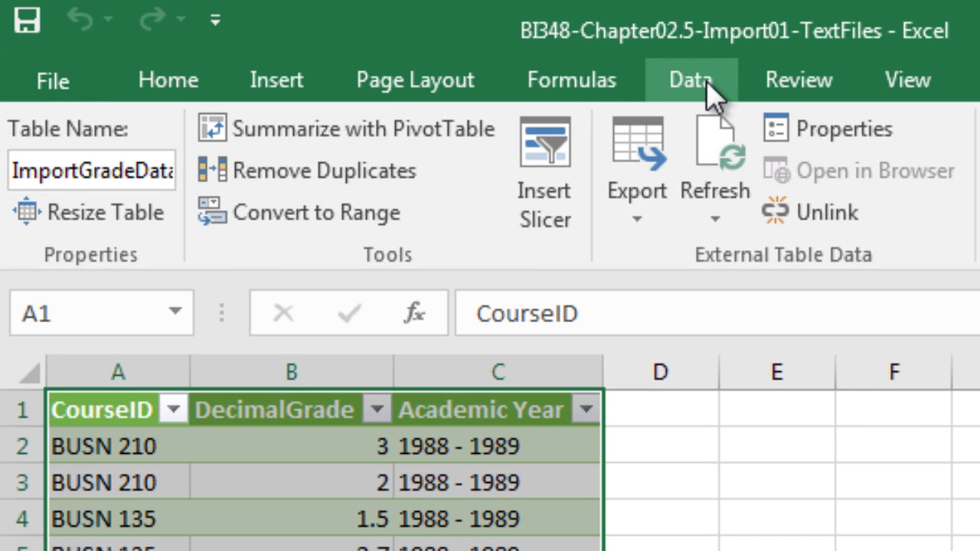
Show the Data tab commands beside the loaded ImportGradeDataFromTextFiles table
click(710, 92)
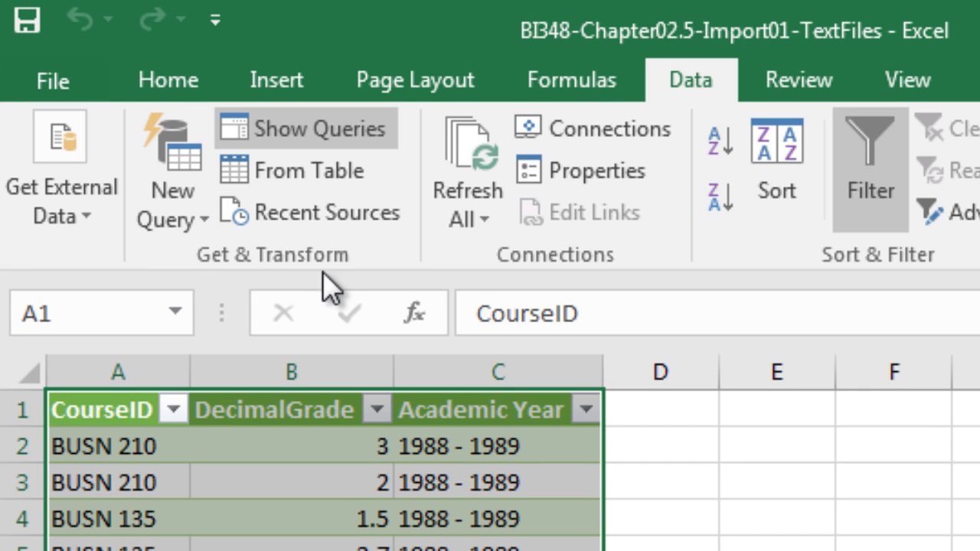